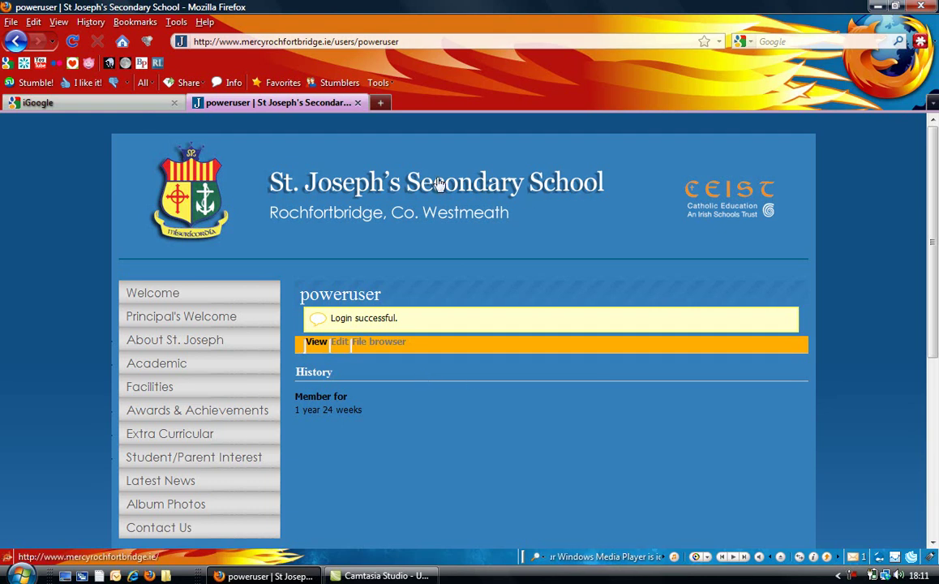
# - Open the Create Gallery form via the 'Add gallery' admin link at the page bottom
pyautogui.scroll(-5, 380, 393)
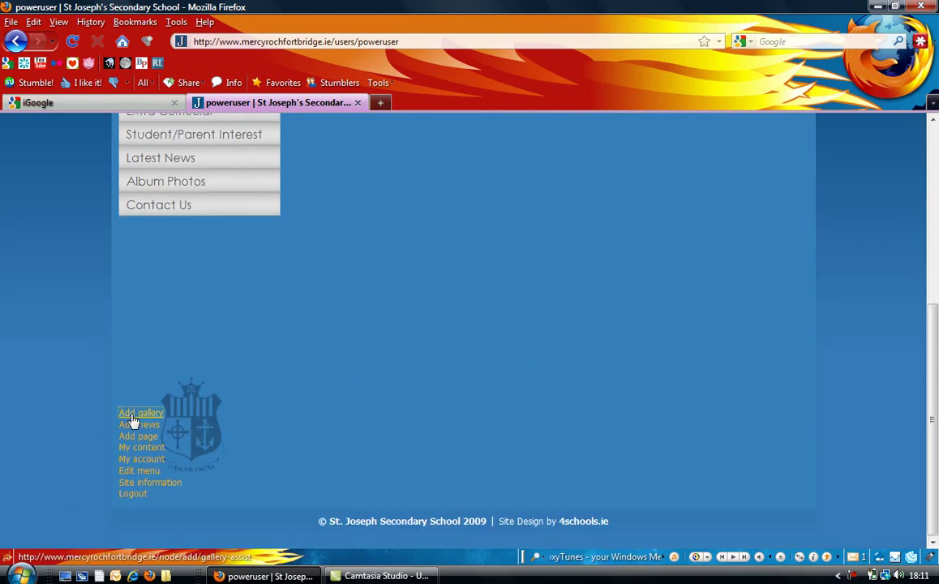
pyautogui.click(132, 417)
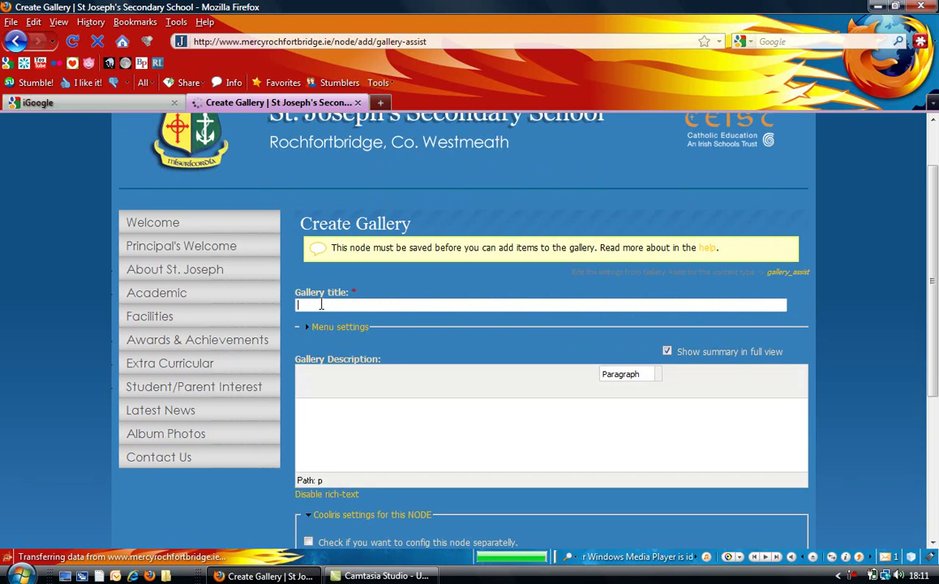
# - Enter title 'Test Gallery' and description 'Test gallery', then save the new gallery
pyautogui.click(322, 304)
pyautogui.write('Test Gallery')
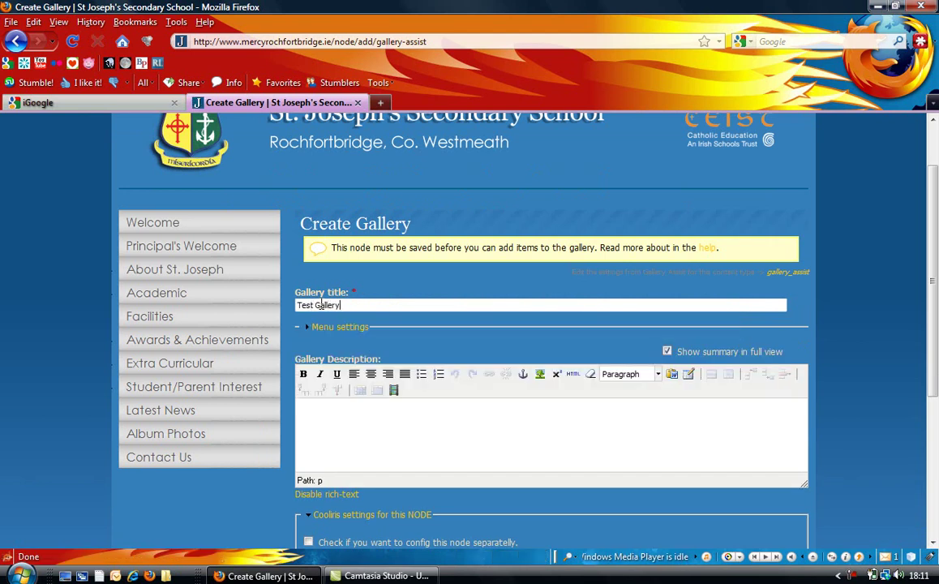
pyautogui.click(365, 438)
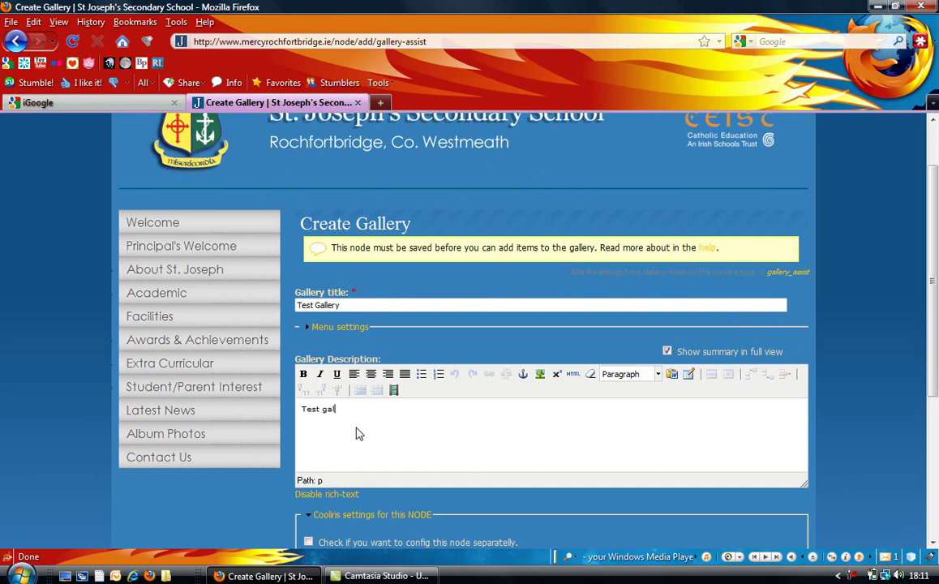
pyautogui.scroll(-1, 365, 421)
pyautogui.scroll(-1, 367, 384)
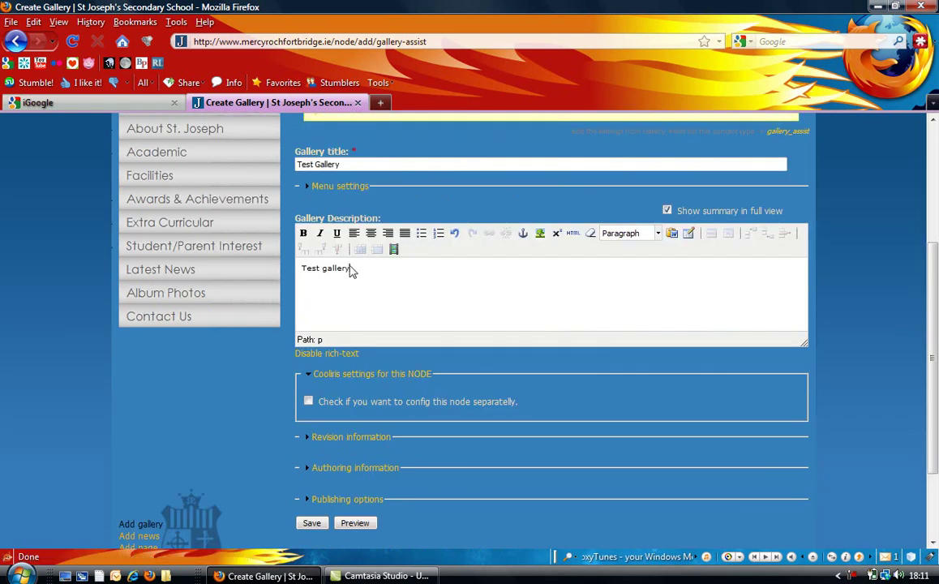
pyautogui.click(313, 523)
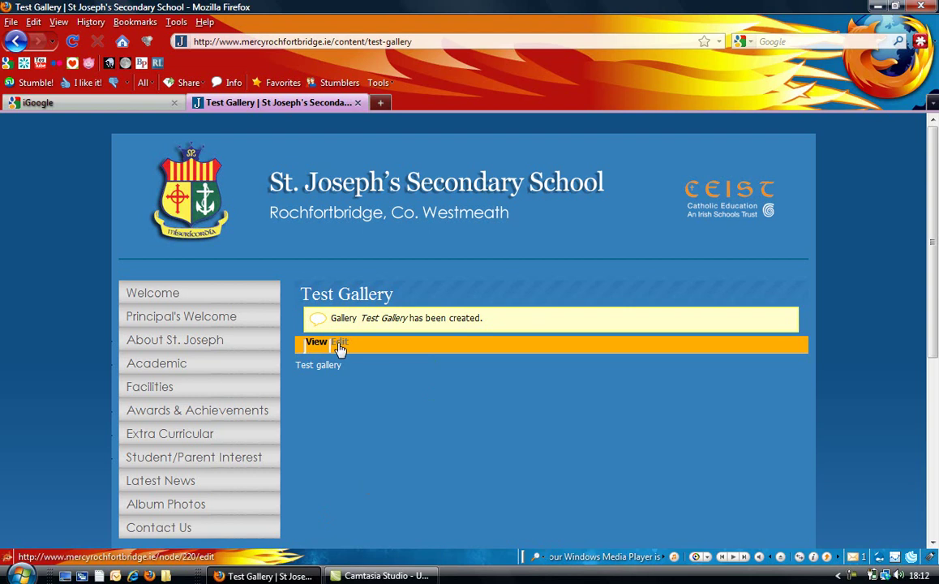
# - Open Test Gallery's edit form and scroll down to the Mass upload area
pyautogui.click(339, 347)
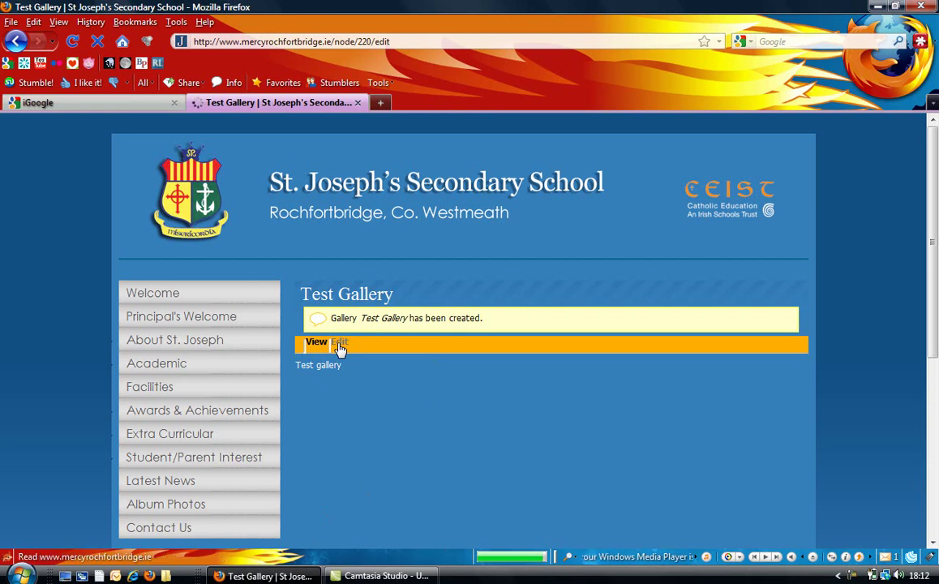
pyautogui.scroll(-3, 378, 361)
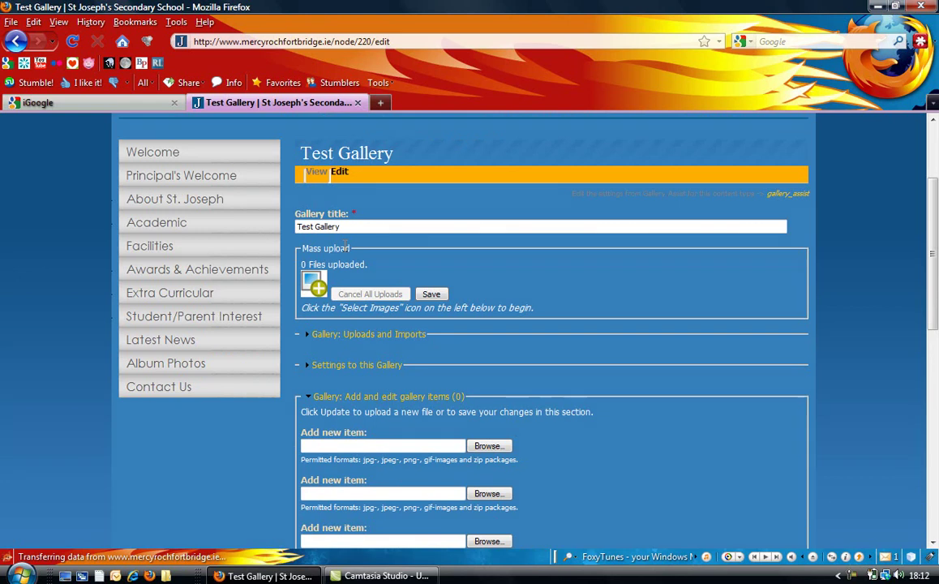
# - Select all nine photos in the Desktop's New Pictures folder for the mass upload
pyautogui.click(317, 290)
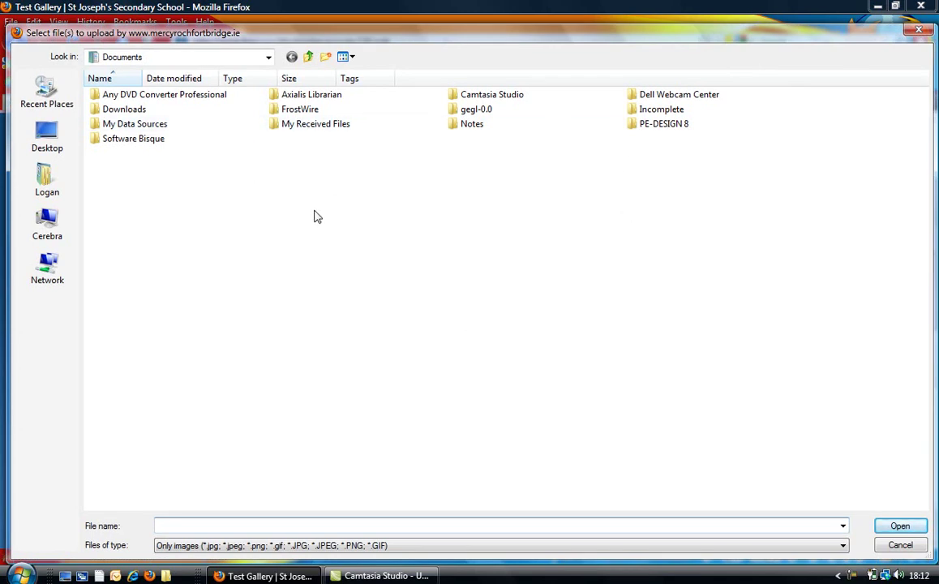
pyautogui.click(57, 146)
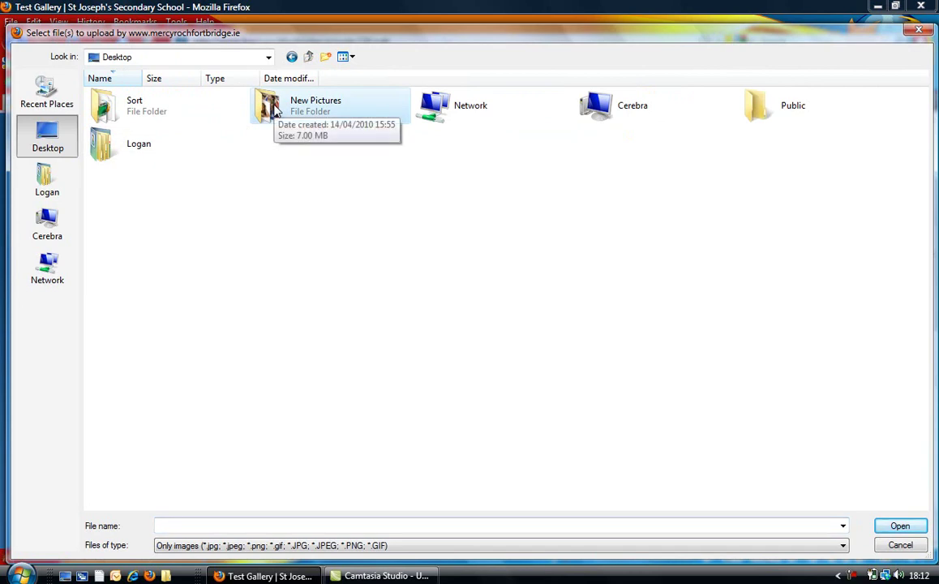
pyautogui.doubleClick(275, 110)
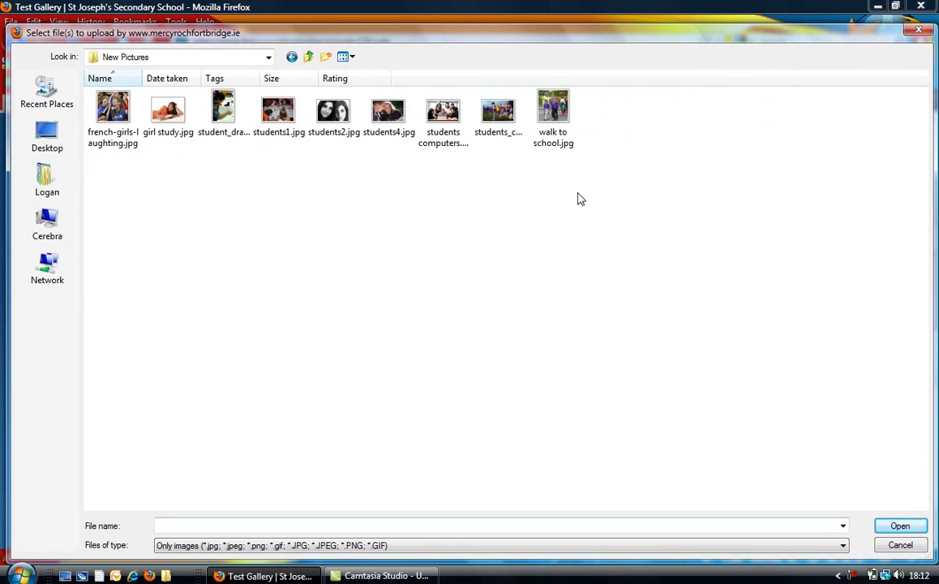
pyautogui.moveTo(578, 192); pyautogui.dragTo(113, 108)
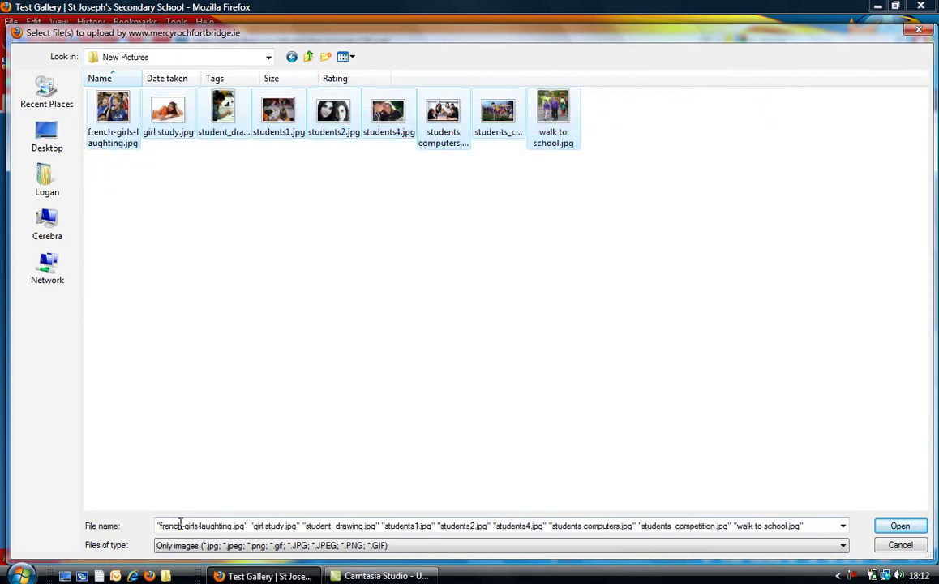
# - Confirm the nine chosen photos and start the mass upload with Save
pyautogui.click(899, 527)
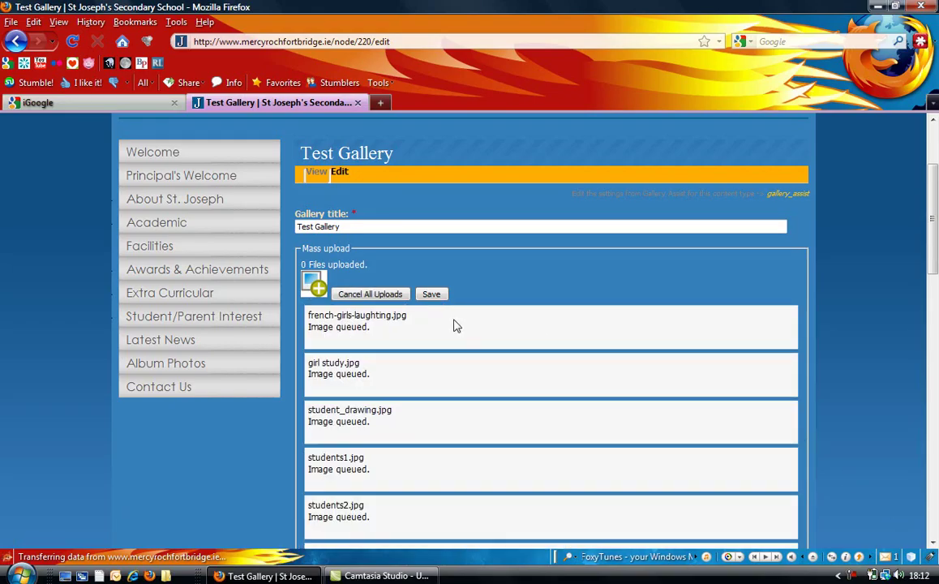
pyautogui.scroll(-3, 380, 437)
pyautogui.scroll(2, 381, 426)
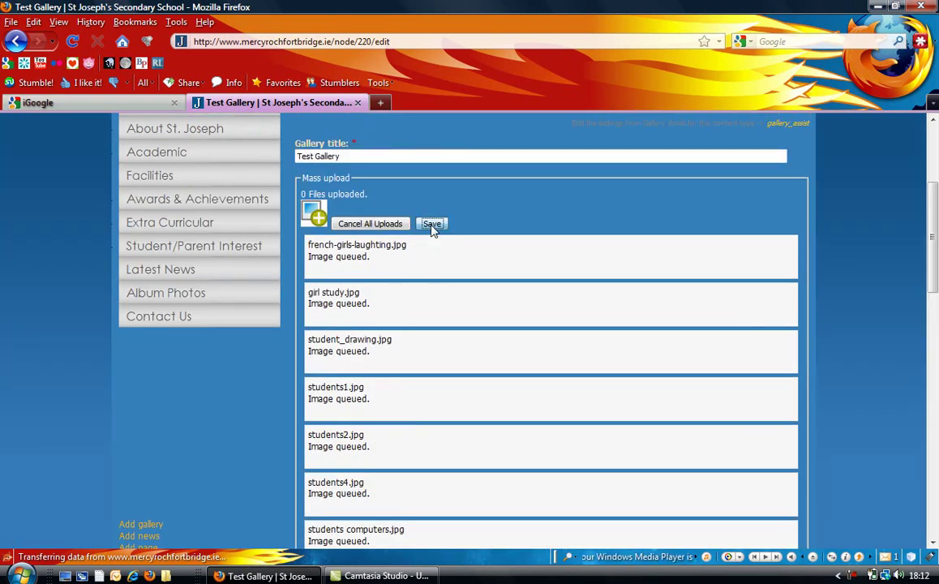
pyautogui.click(432, 227)
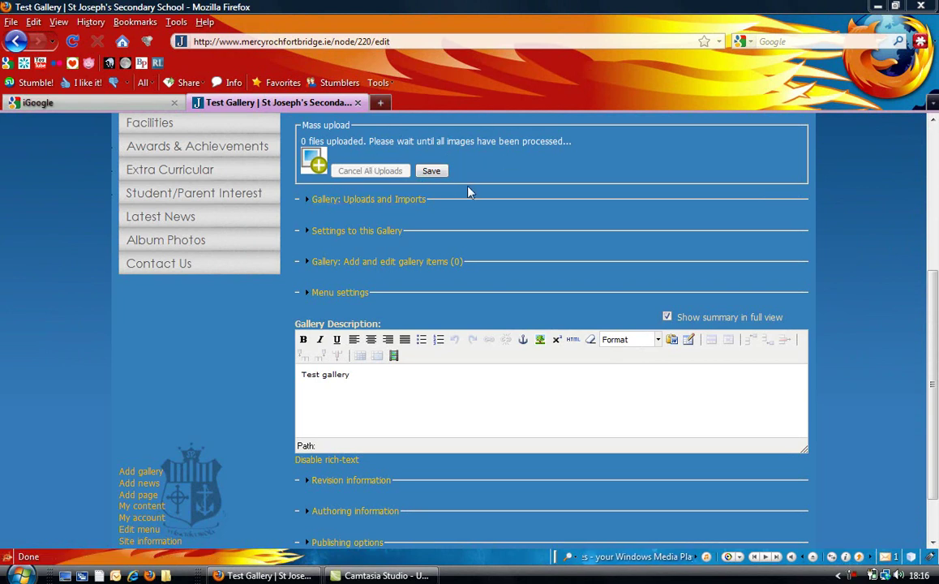
# - Expand 'Gallery: Add and edit gallery items', refresh with Update, and scroll through the uploaded items
pyautogui.click(381, 261)
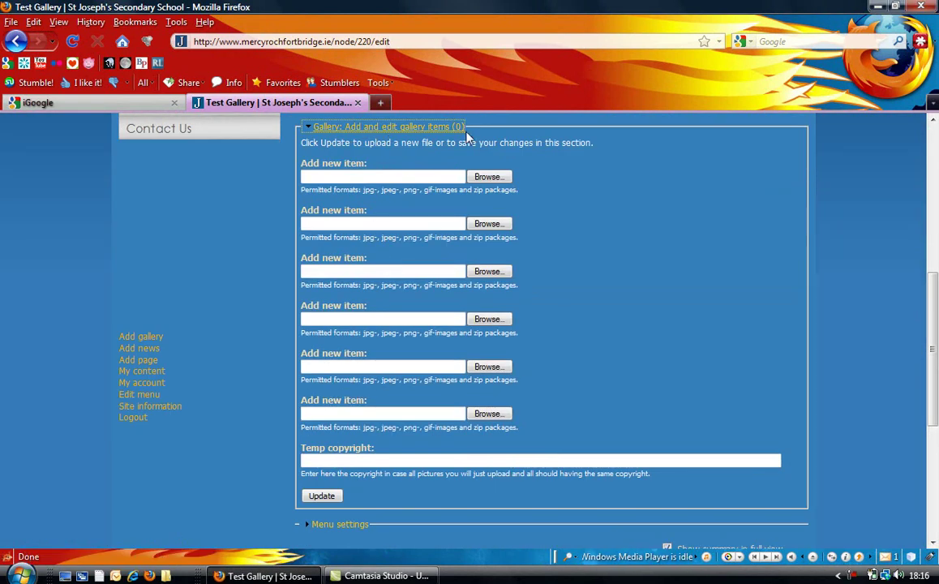
pyautogui.click(321, 497)
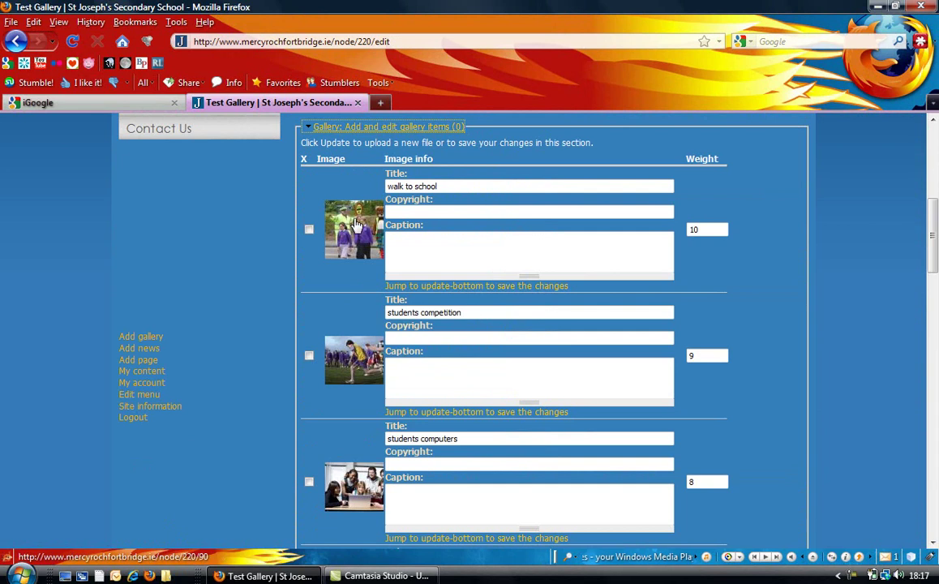
pyautogui.scroll(-2, 357, 291)
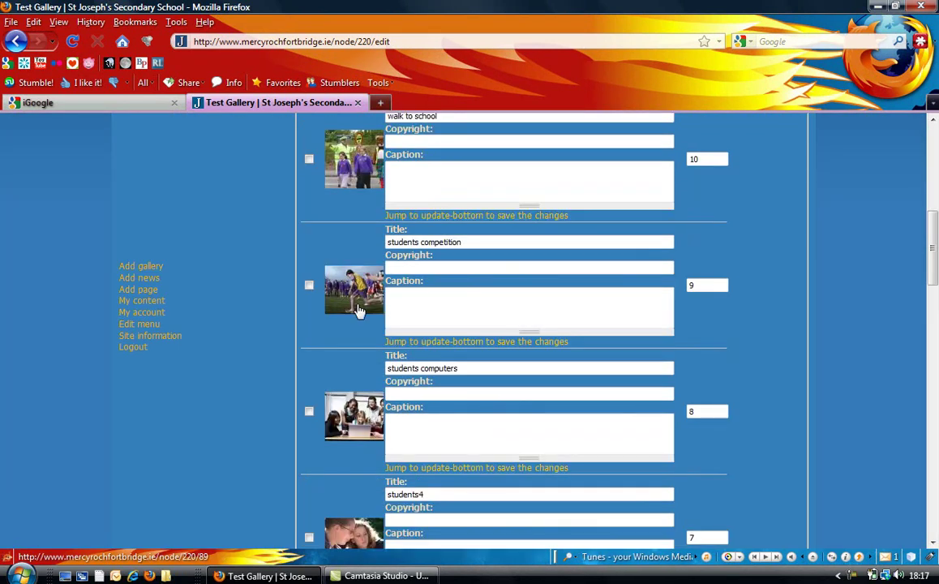
pyautogui.scroll(-4, 357, 300)
pyautogui.scroll(-4, 369, 398)
pyautogui.scroll(-4, 364, 390)
pyautogui.scroll(-5, 363, 390)
pyautogui.scroll(18, 363, 390)
pyautogui.scroll(2, 362, 391)
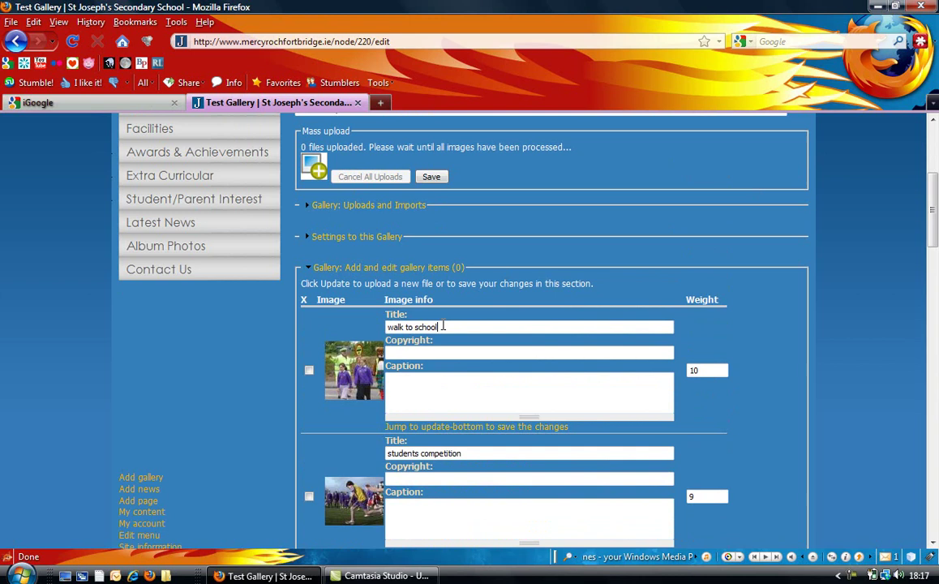
# - Select text in the walk to school, students and students4 item titles
pyautogui.moveTo(438, 328); pyautogui.dragTo(381, 324)
pyautogui.moveTo(443, 327); pyautogui.dragTo(374, 324)
pyautogui.scroll(-2, 398, 328)
pyautogui.moveTo(461, 383); pyautogui.dragTo(423, 384)
pyautogui.scroll(-4, 431, 374)
pyautogui.doubleClick(412, 367)
pyautogui.scroll(-2, 411, 366)
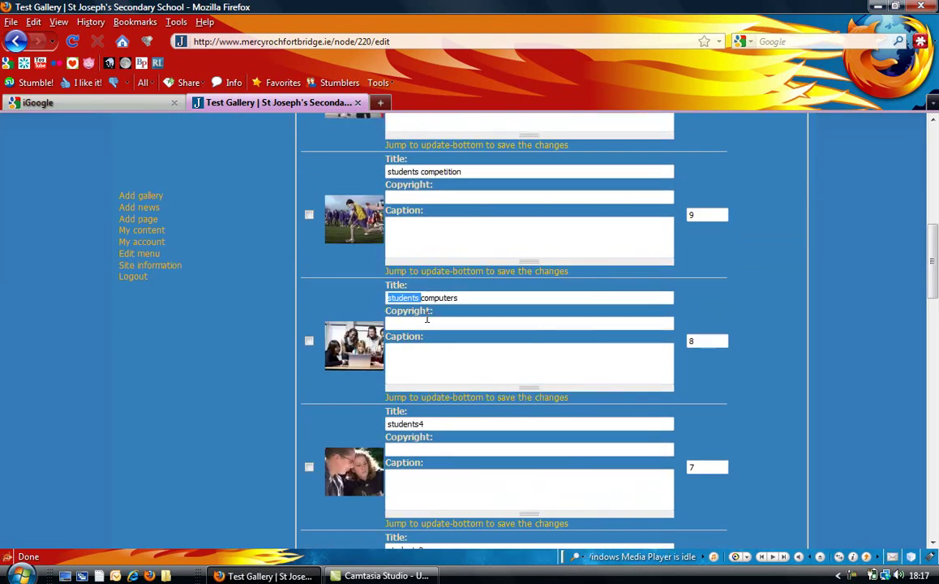
pyautogui.scroll(-4, 422, 329)
pyautogui.click(415, 283)
pyautogui.scroll(-4, 430, 403)
# - Delete the students1 and student drawing titles, then go to the girl study title
pyautogui.moveTo(428, 395); pyautogui.dragTo(364, 394)
pyautogui.press('BackSpace')
pyautogui.moveTo(454, 521)
pyautogui.mouseDown()
pyautogui.moveTo(418, 521)
pyautogui.moveTo(444, 437)
pyautogui.moveTo(387, 436)
pyautogui.mouseUp()
pyautogui.scroll(-6, 444, 437)
pyautogui.press('BackSpace')
pyautogui.press('BackSpace')
pyautogui.scroll(-2, 465, 416)
pyautogui.click(399, 419)
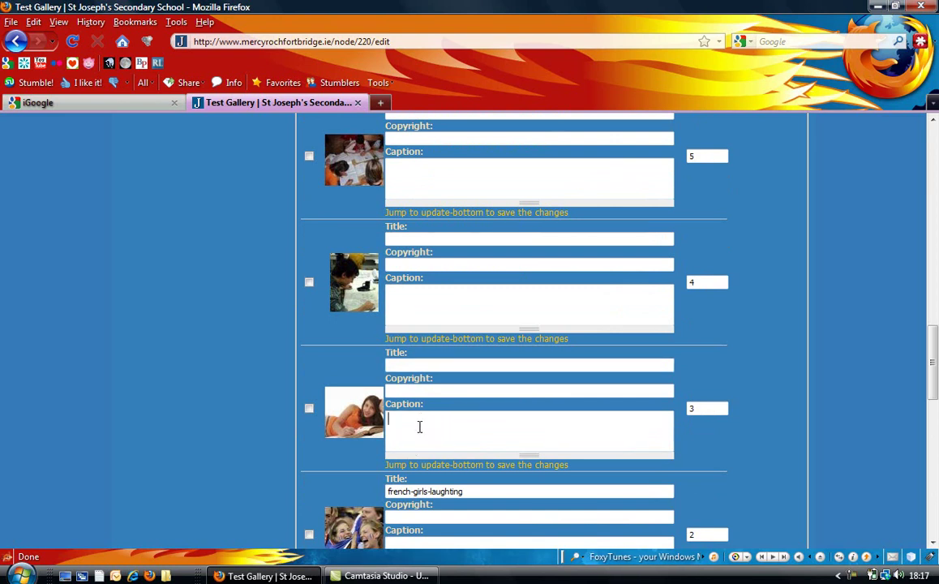
# - Check the first photo's weight value and scroll down to the form's Save button
pyautogui.scroll(20, 430, 422)
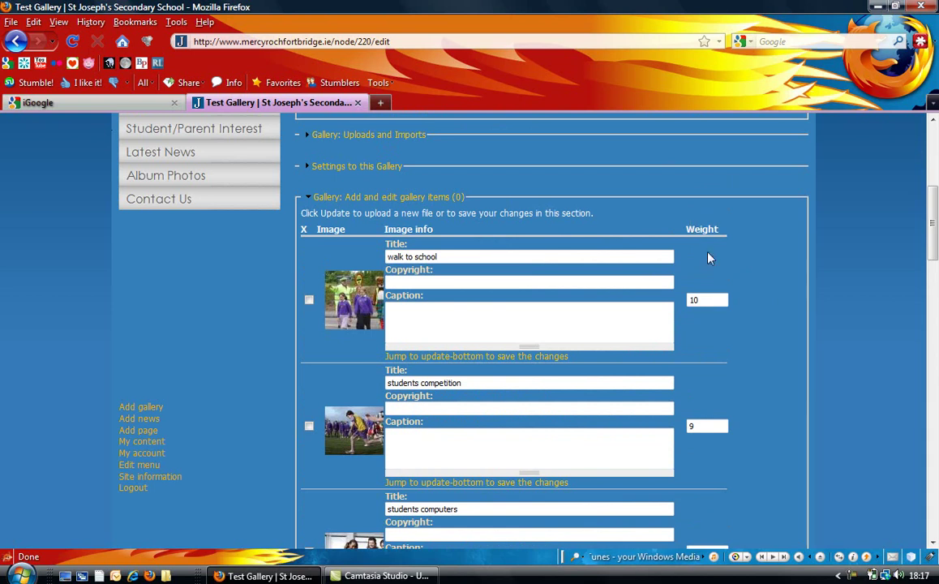
pyautogui.click(704, 300)
pyautogui.scroll(-2, 704, 300)
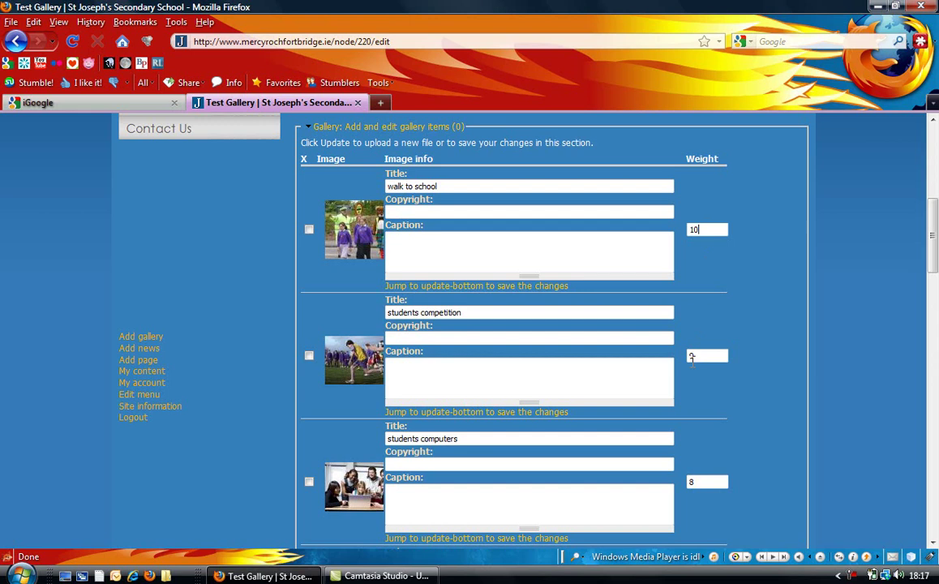
pyautogui.scroll(-15, 692, 357)
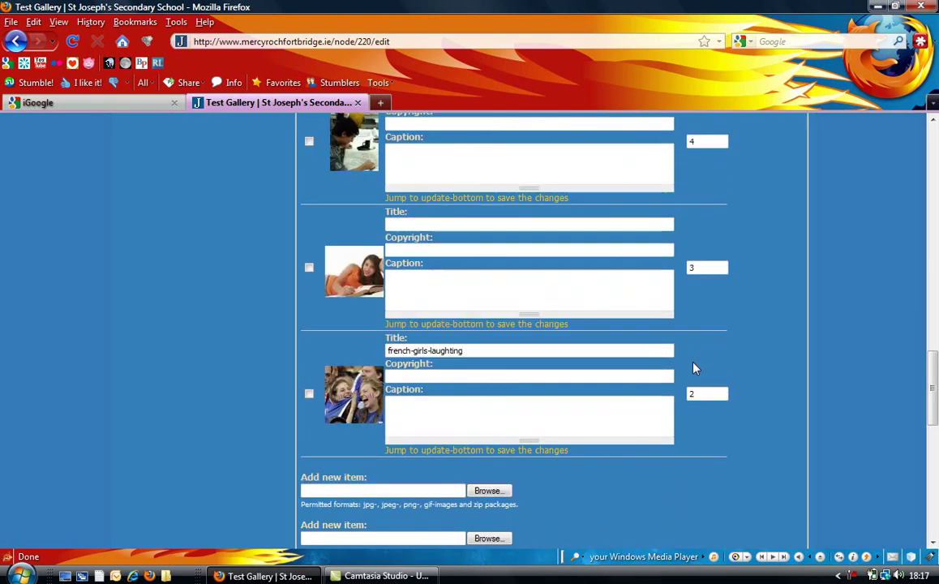
pyautogui.scroll(-6, 694, 368)
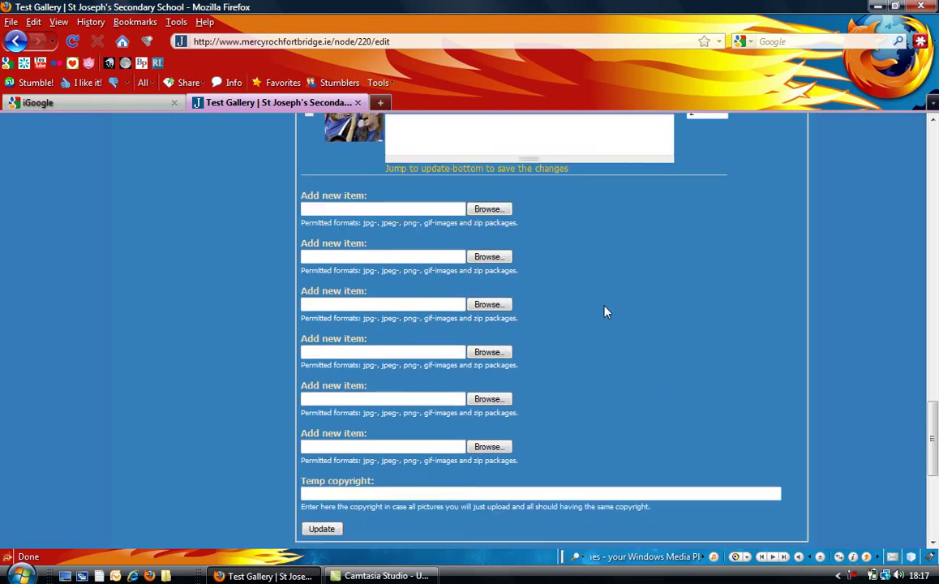
pyautogui.scroll(-5, 604, 311)
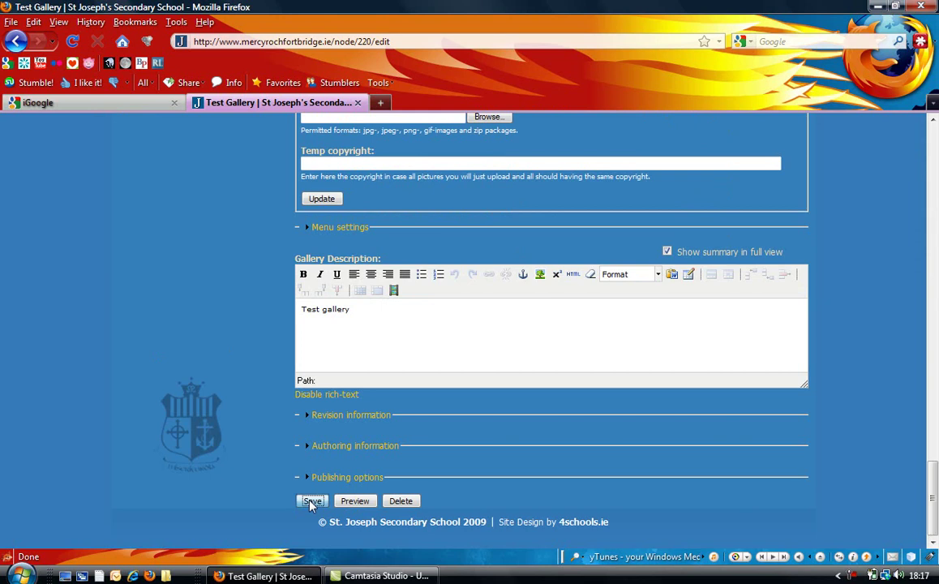
# - Save the Test Gallery edits and scroll down to the Cooliris photo wall
pyautogui.click(312, 501)
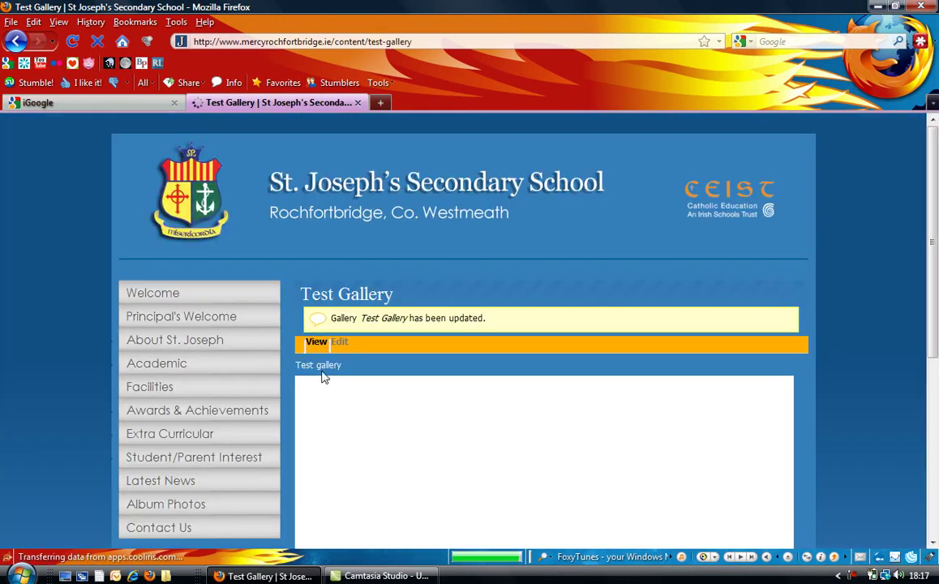
pyautogui.scroll(-3, 329, 321)
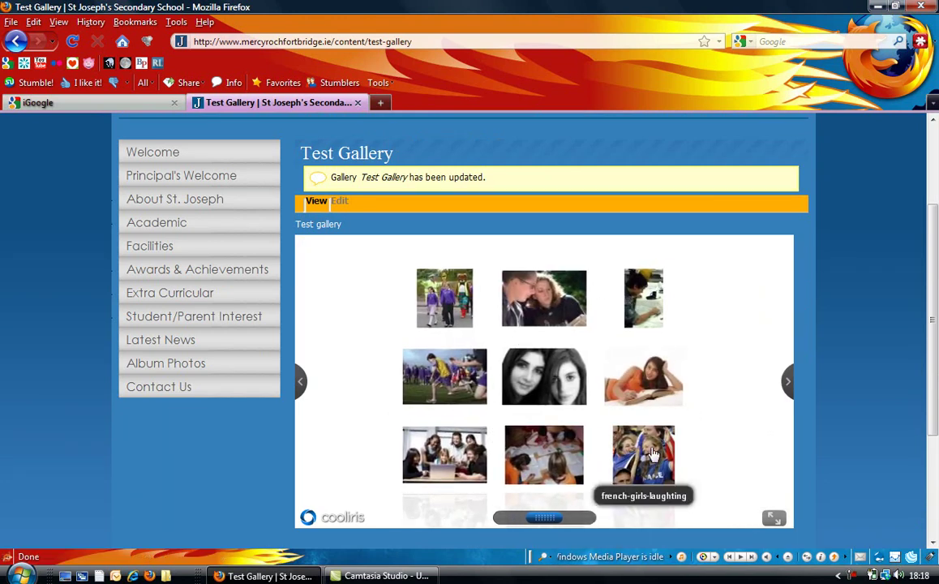
# - Enlarge the 'walk to school' photo in Cooliris and advance to the next photo
pyautogui.click(433, 297)
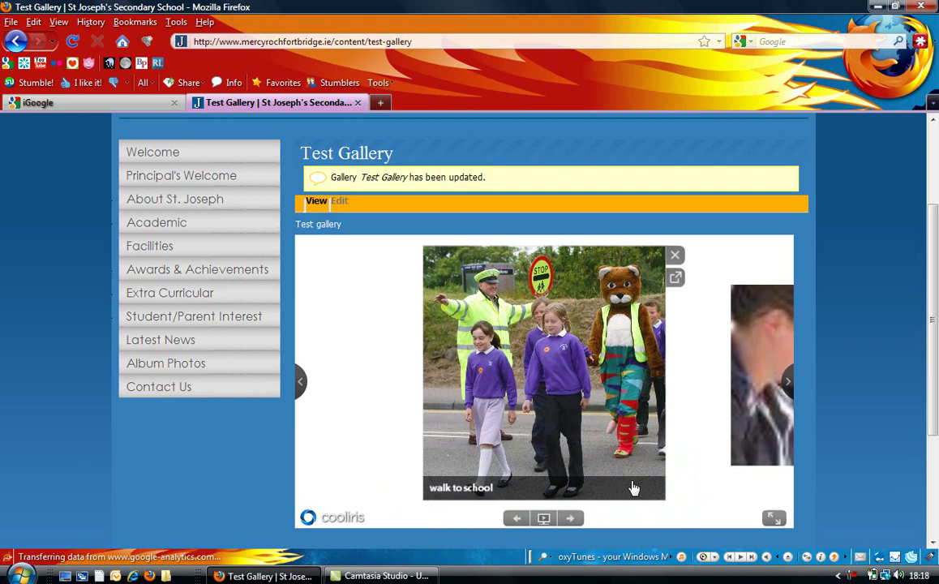
pyautogui.click(759, 348)
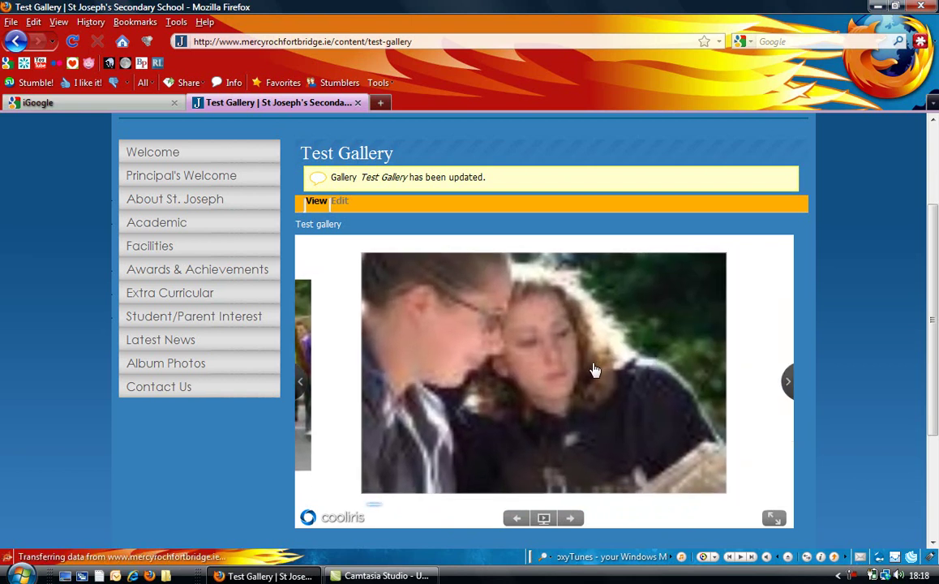